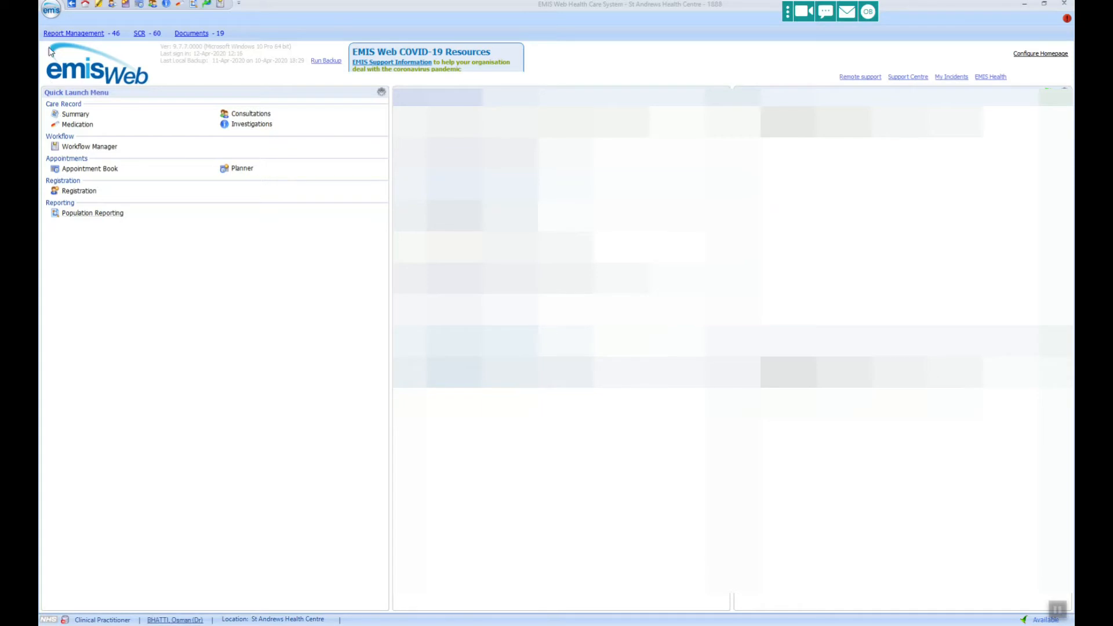
Open the organisation groups in the organisation configuration module.
left_click(50, 9)
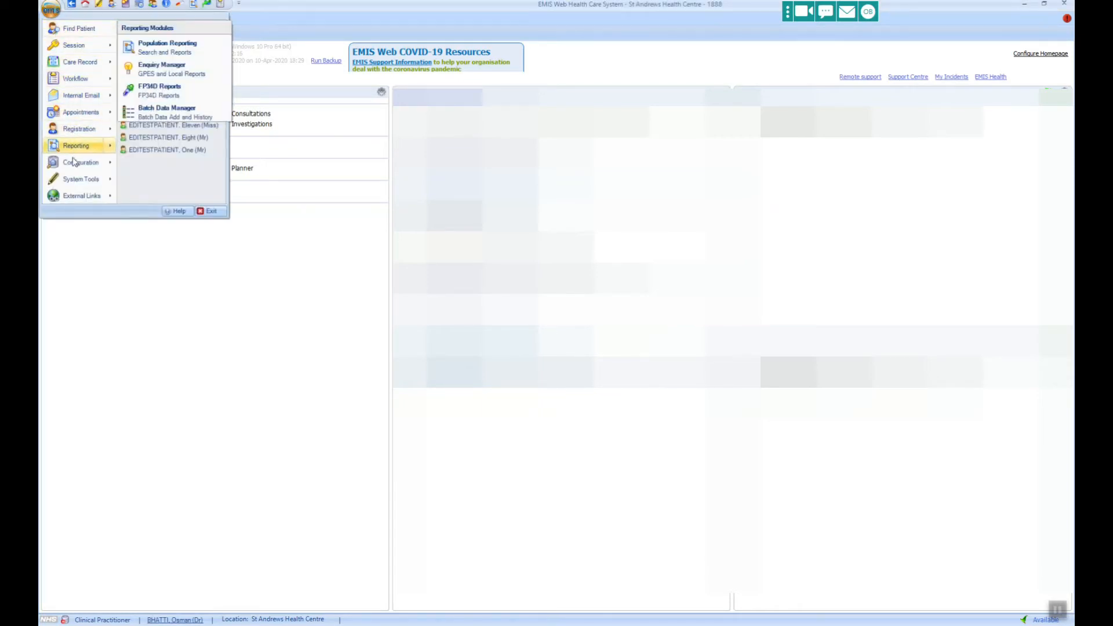
mouse_move(75, 165)
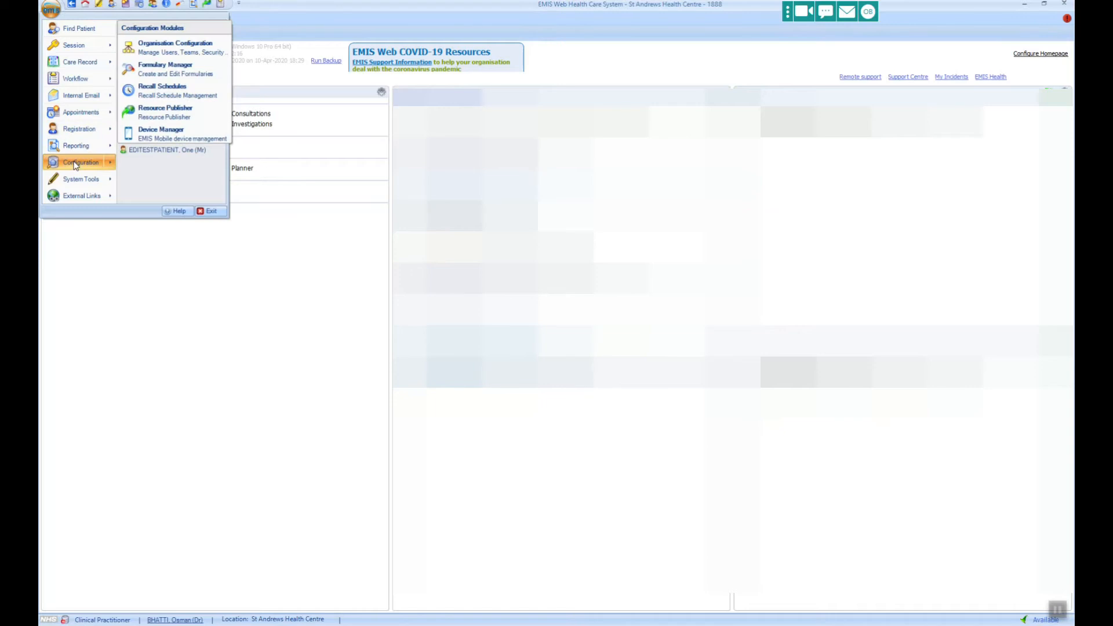
left_click(161, 49)
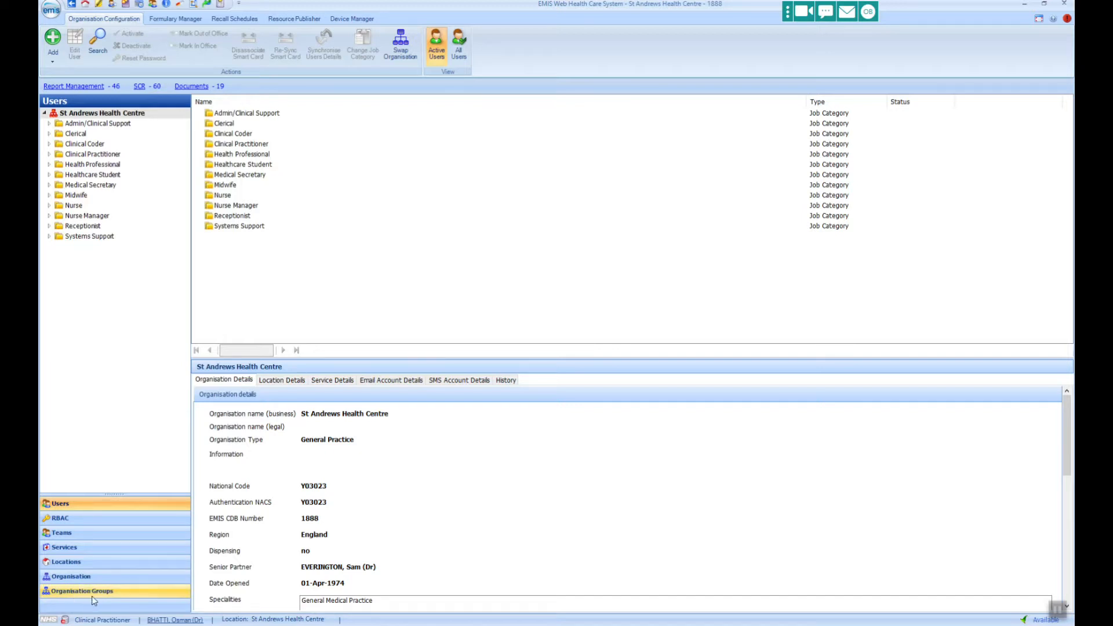
left_click(119, 593)
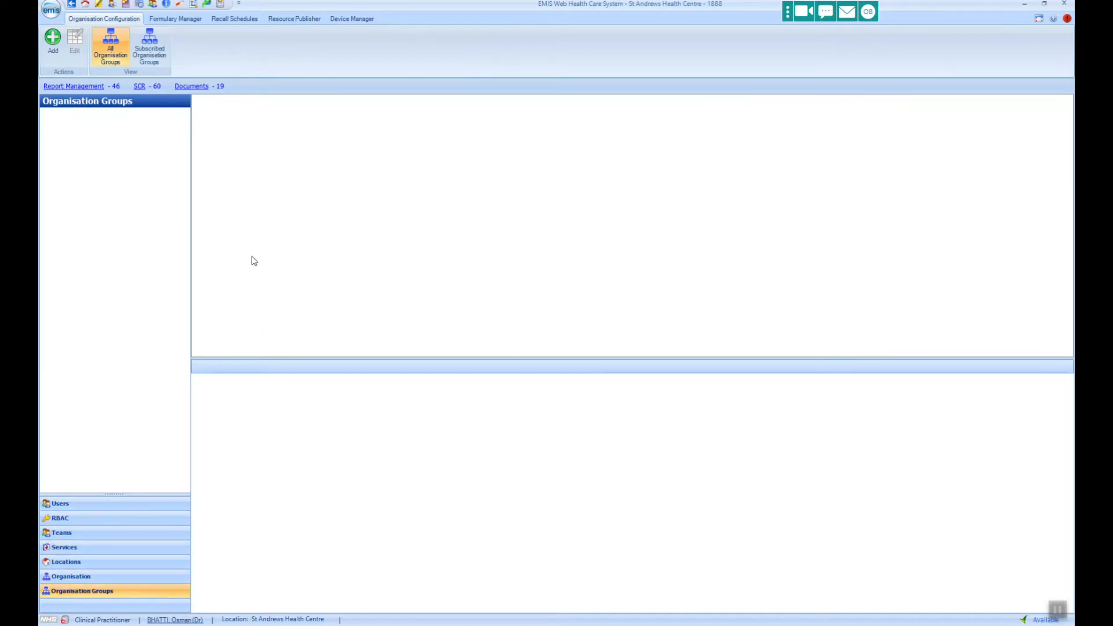
Start a new organisation group and name it StAndrews_111DirectBooking.
left_click(53, 49)
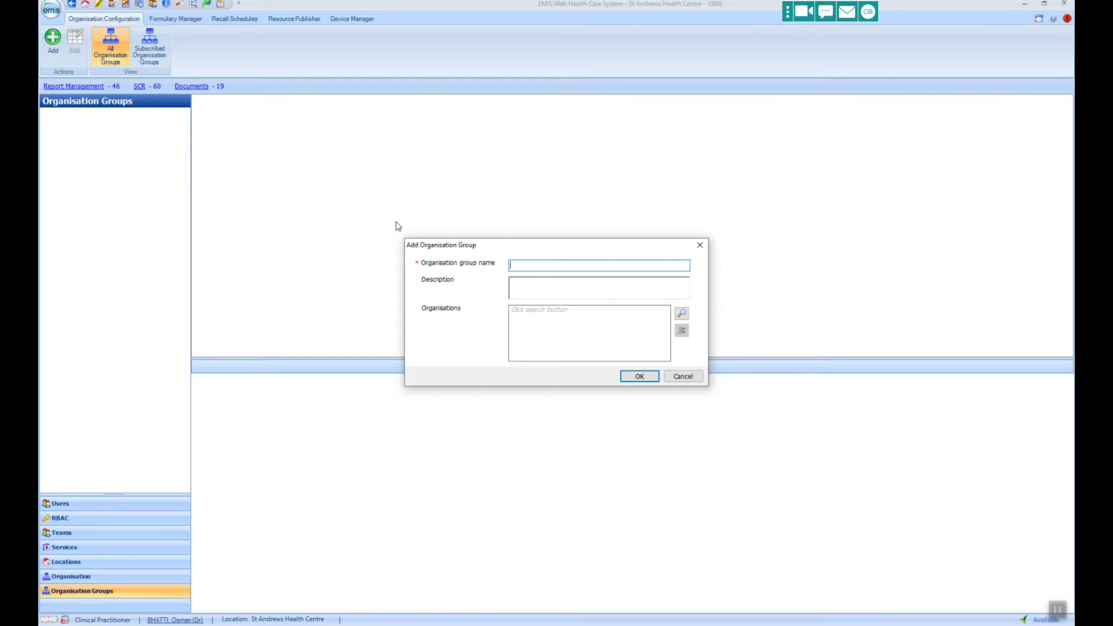
type("StAndrews_111DirectBooking")
left_click_drag(543, 265, 510, 265)
Find St Andrews Health Centre by its ODS code Y03023 and add it to the group's selected organisations.
left_click(681, 314)
left_click(464, 188)
type("Y03023")
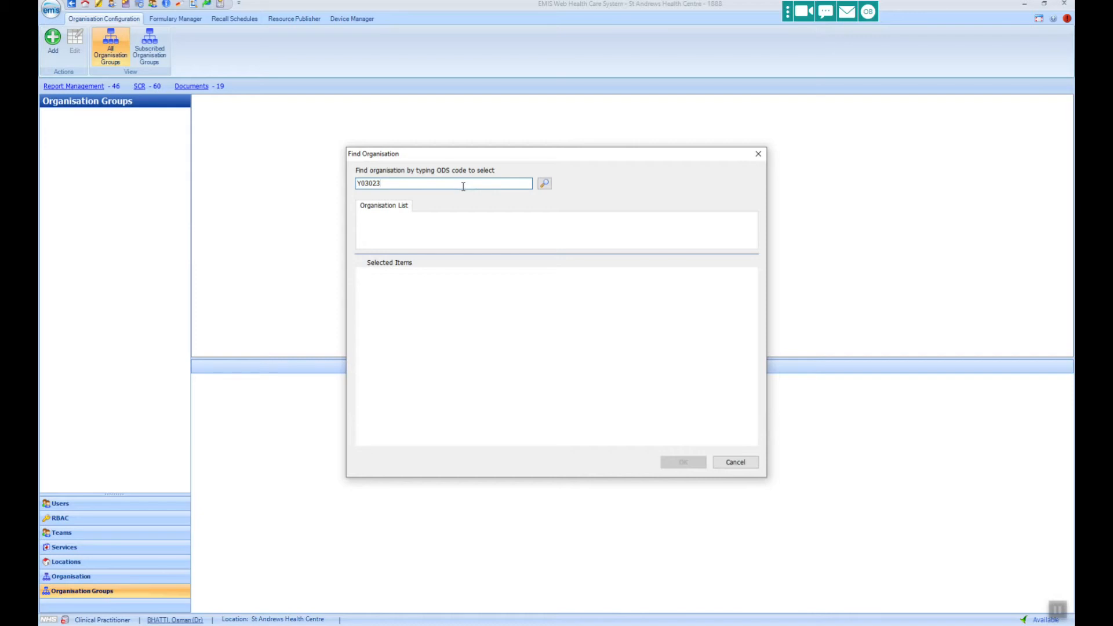
left_click(543, 183)
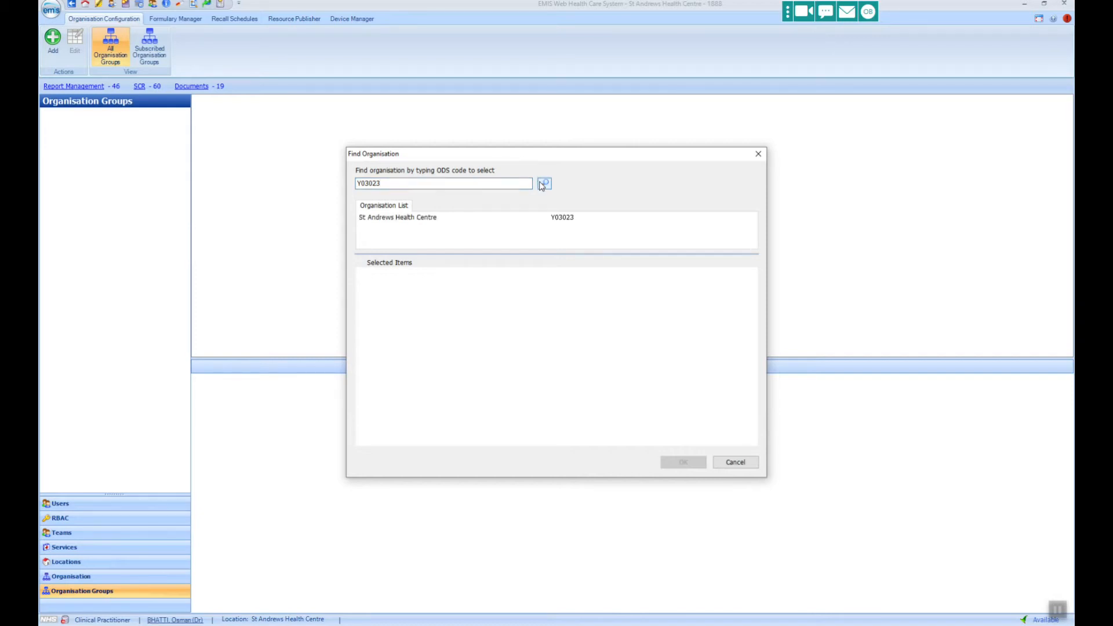
left_click(403, 223)
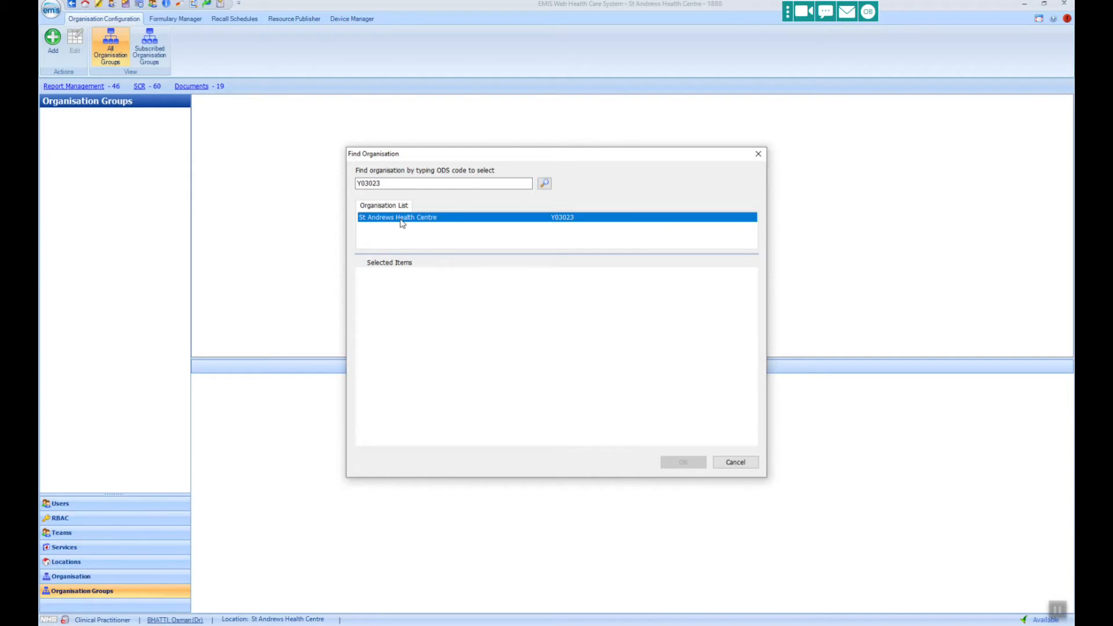
double_click(401, 219)
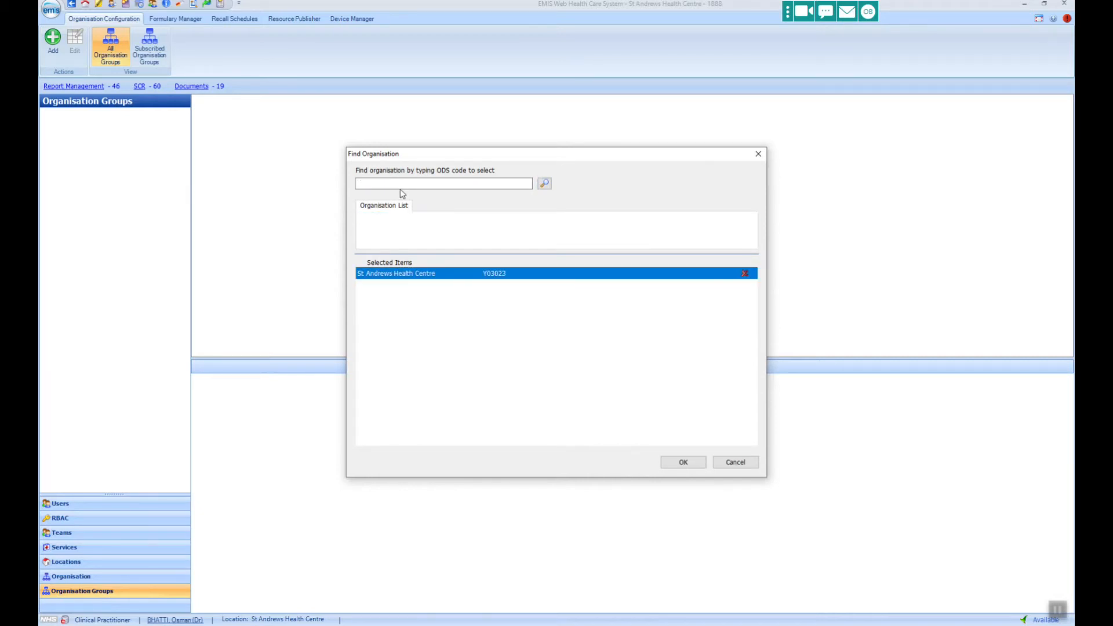
Add London Ambulance Service NHS Trust (ODS code RRU) to the selected organisations and save the new group.
left_click(401, 184)
type("ru")
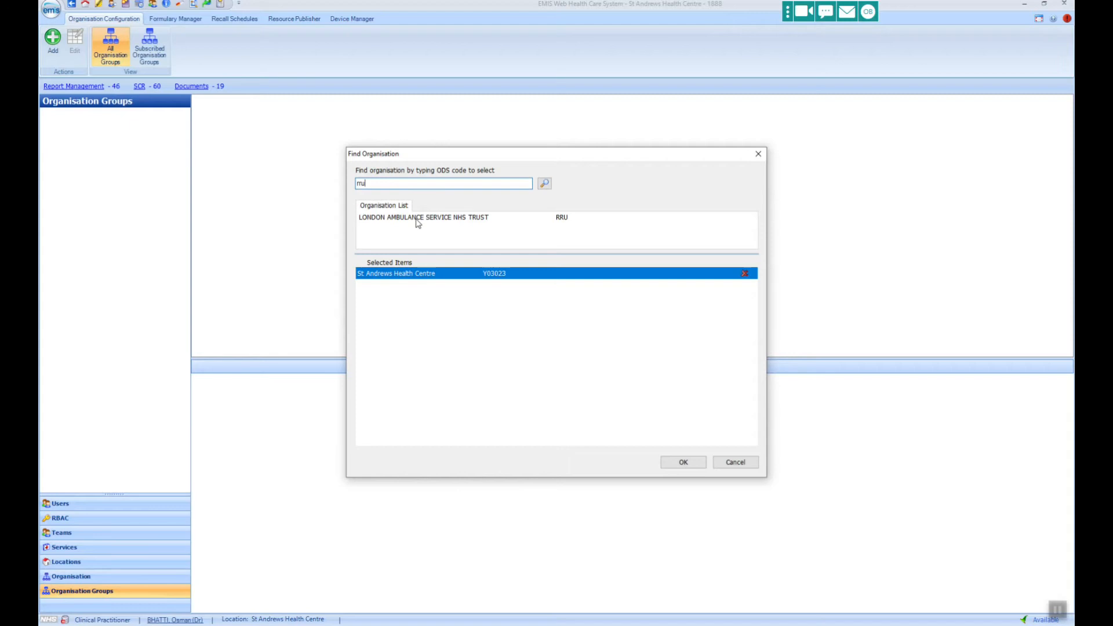
double_click(416, 221)
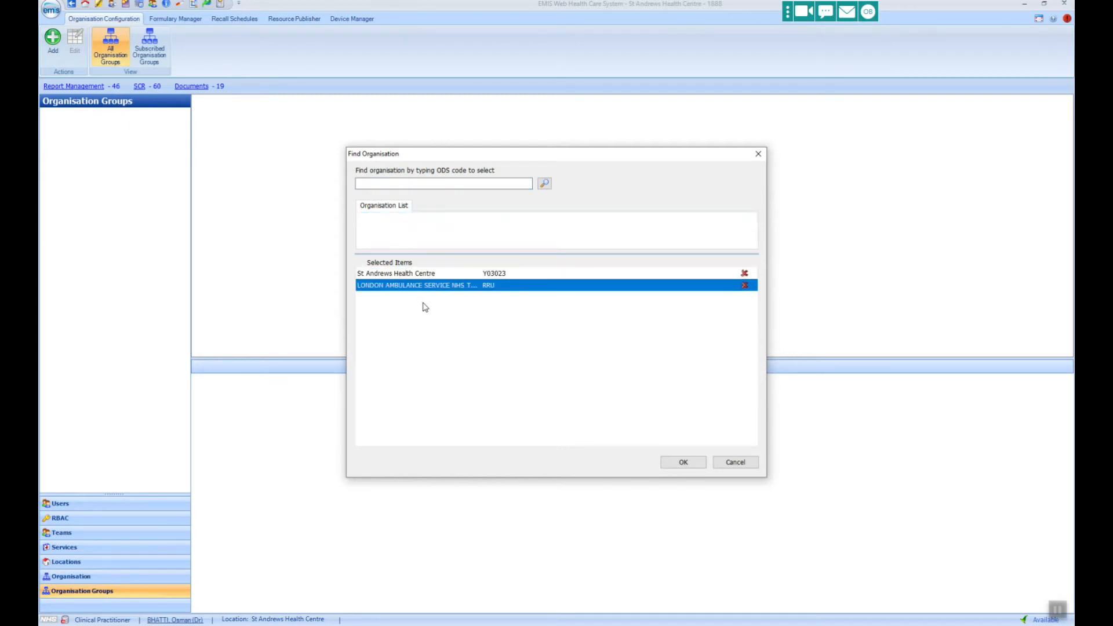
left_click(703, 463)
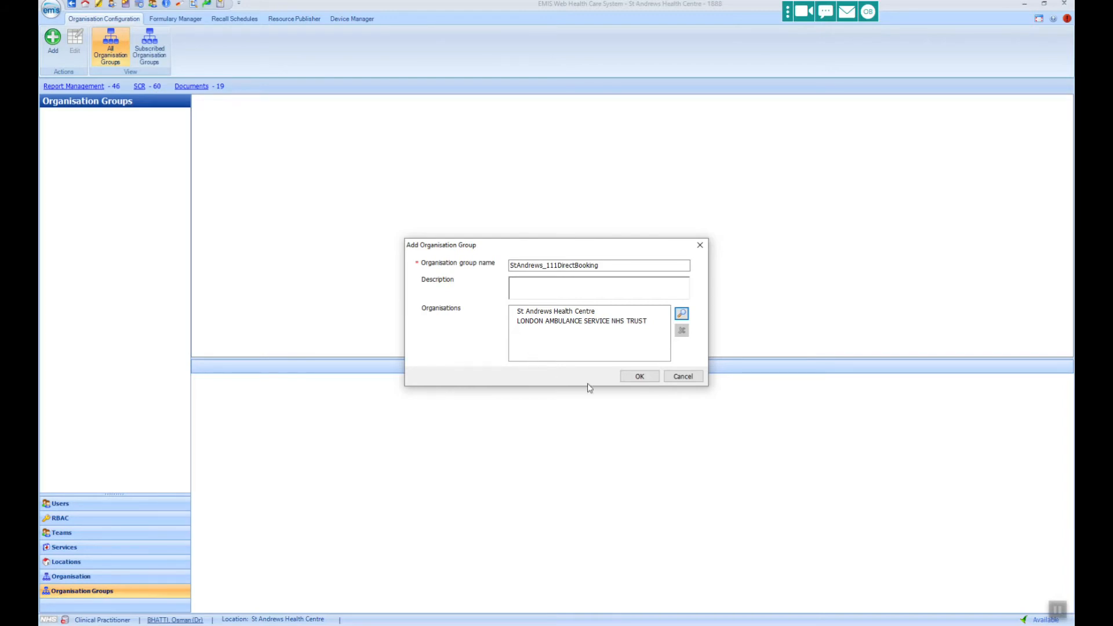
left_click(639, 377)
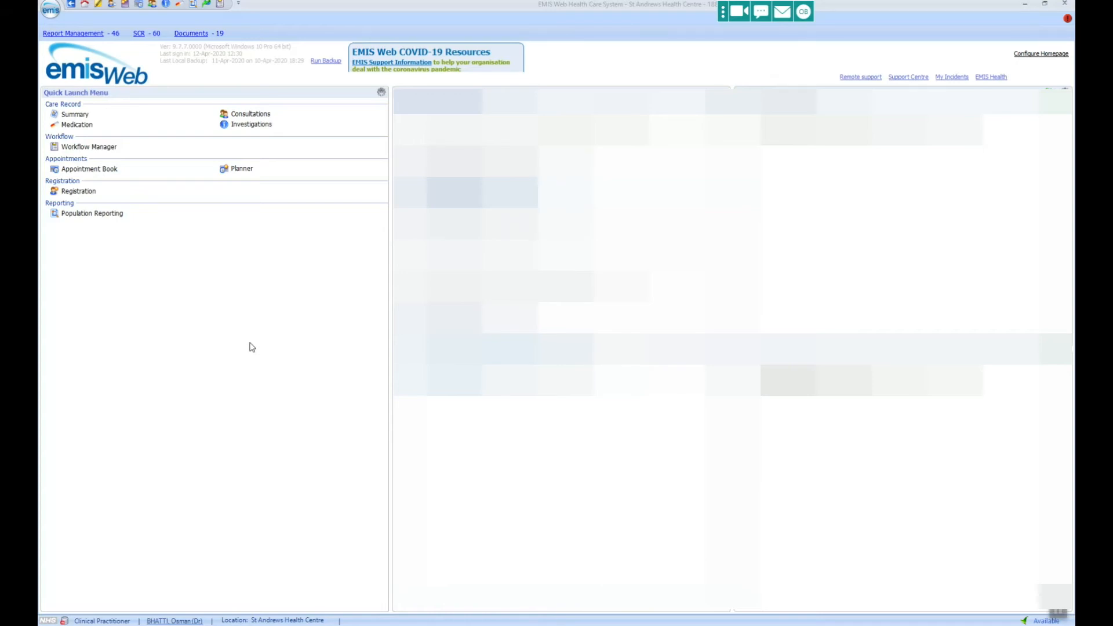
In the appointment book for 16-Apr-2020, set the 08:40 and 10:50 morning slots to type 111 Bookable and make them GP Connect Bookable.
left_click(51, 8)
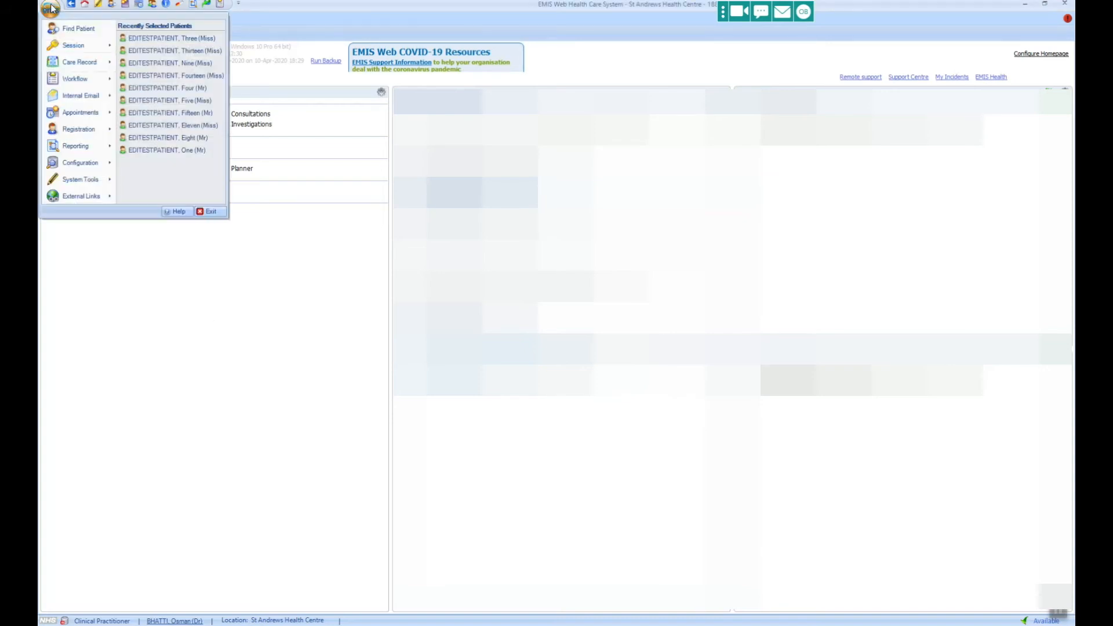
left_click(75, 114)
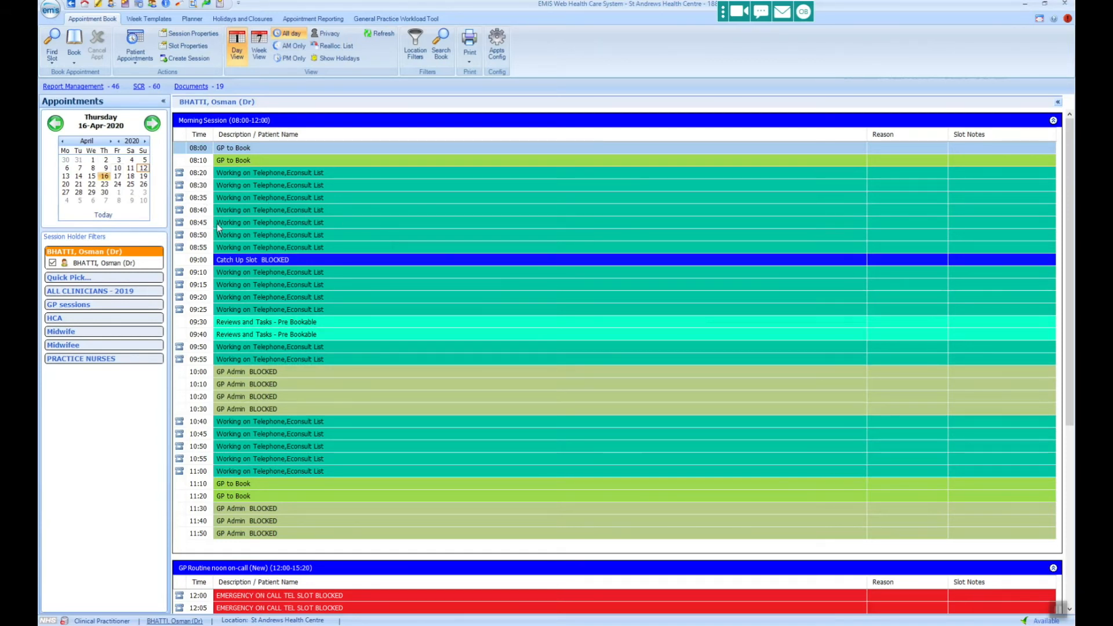
left_click(296, 210)
left_click(261, 446)
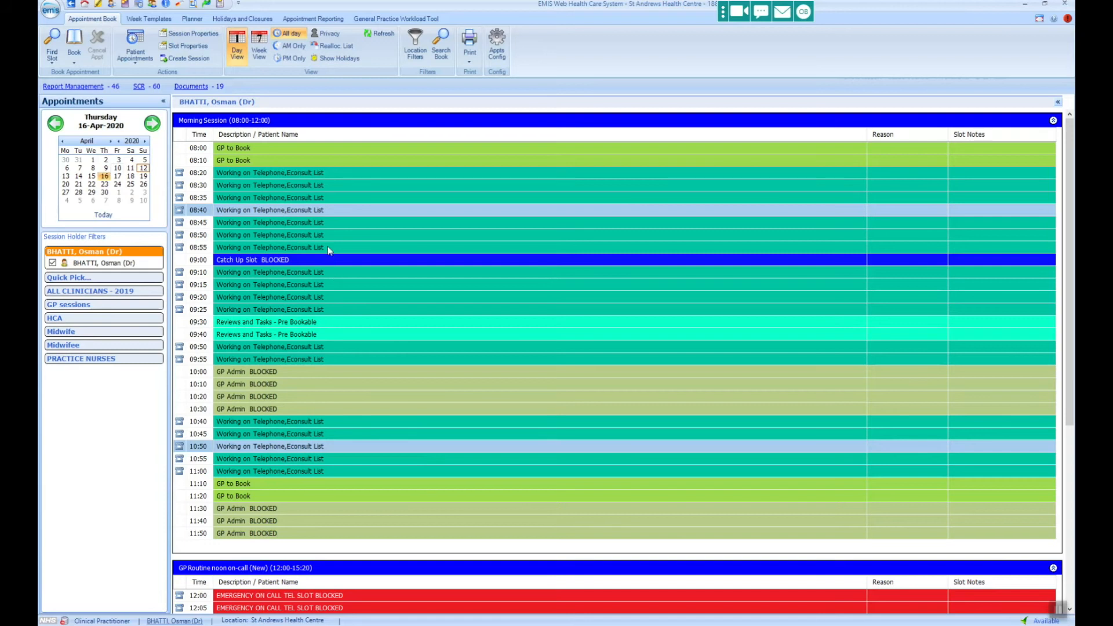
right_click(321, 210)
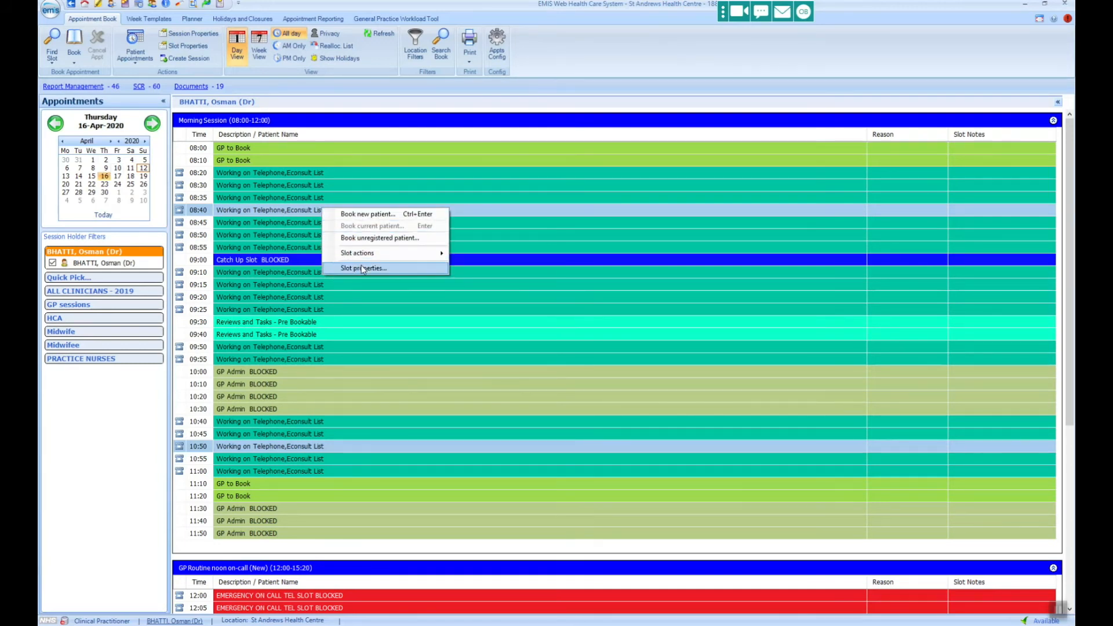
left_click(363, 268)
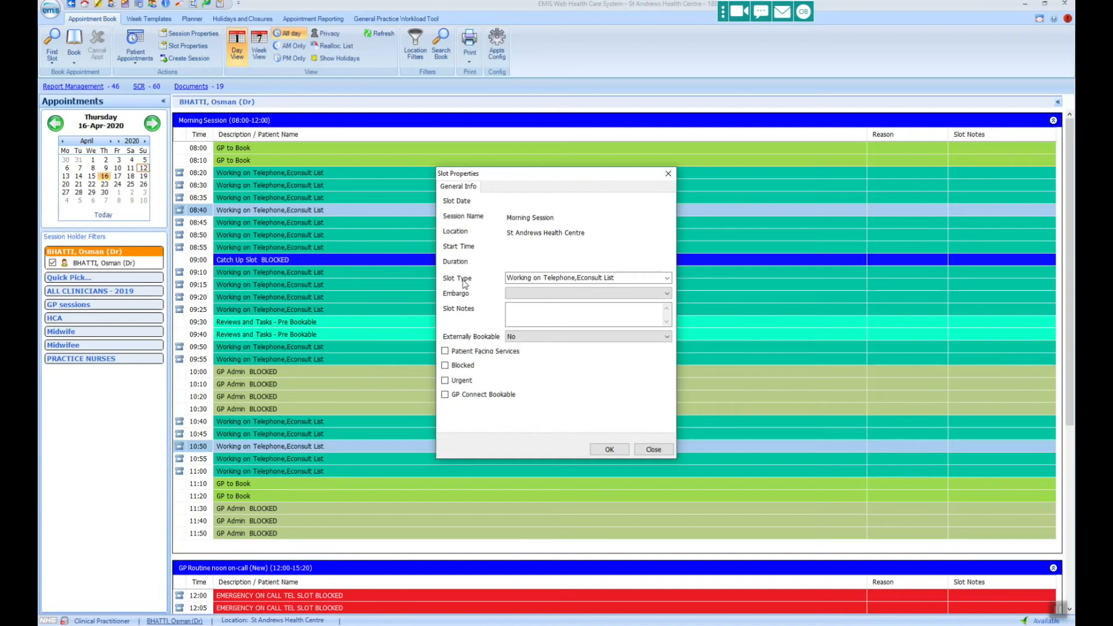
left_click(667, 278)
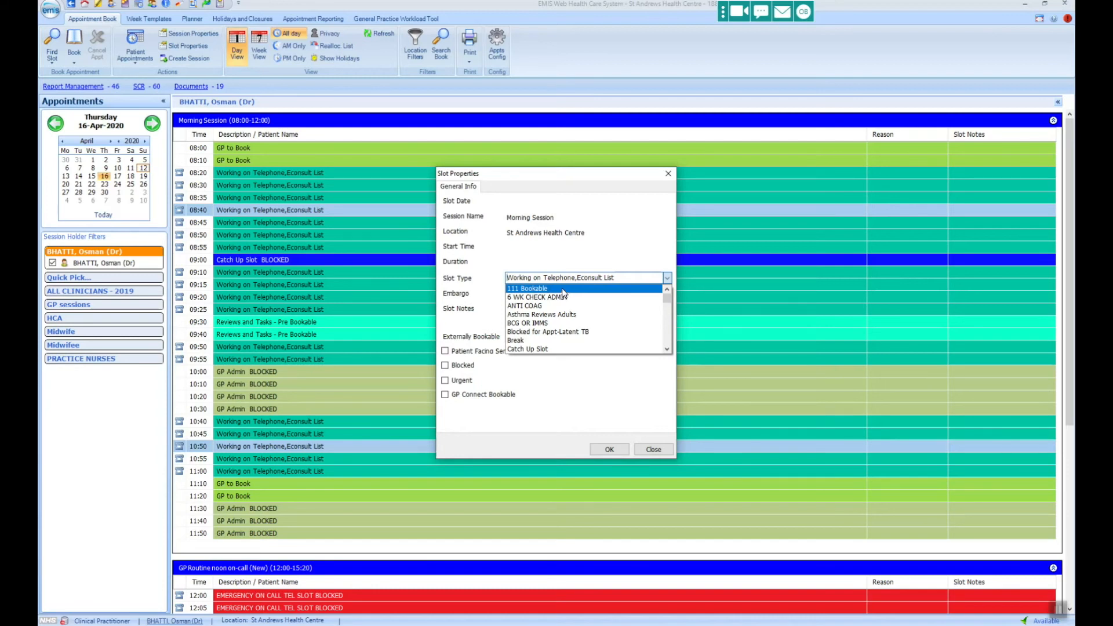
left_click(563, 289)
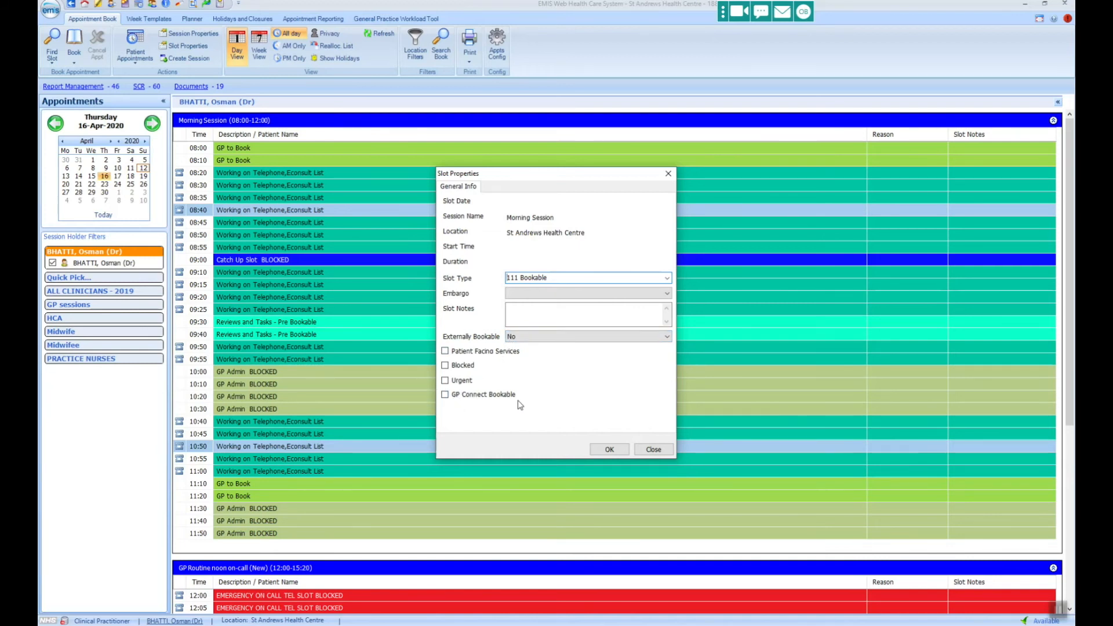
left_click(445, 396)
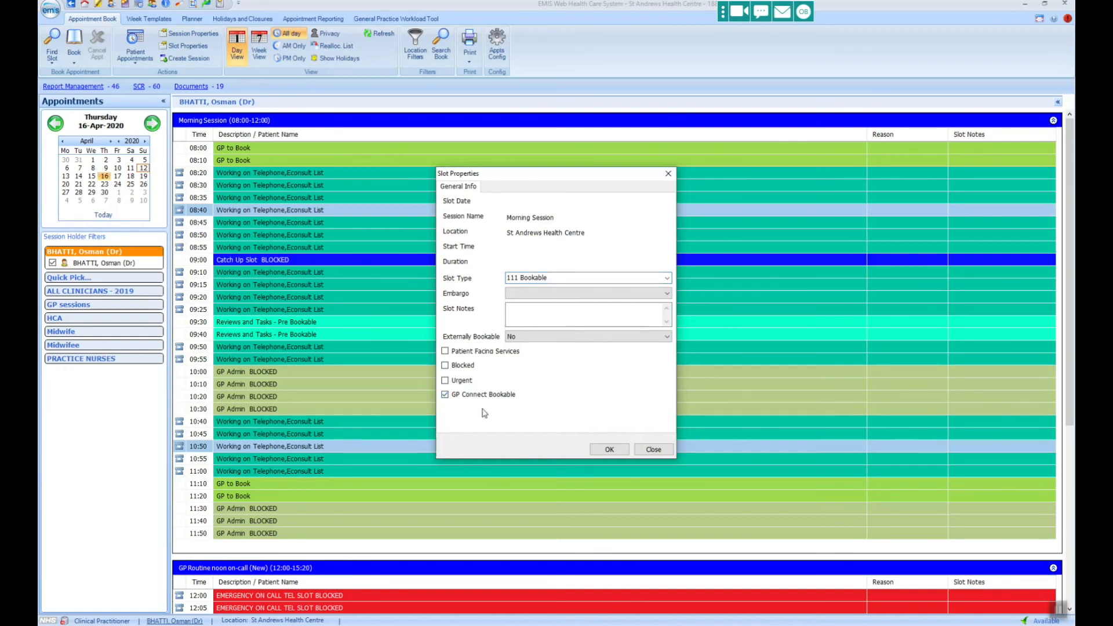
left_click(606, 451)
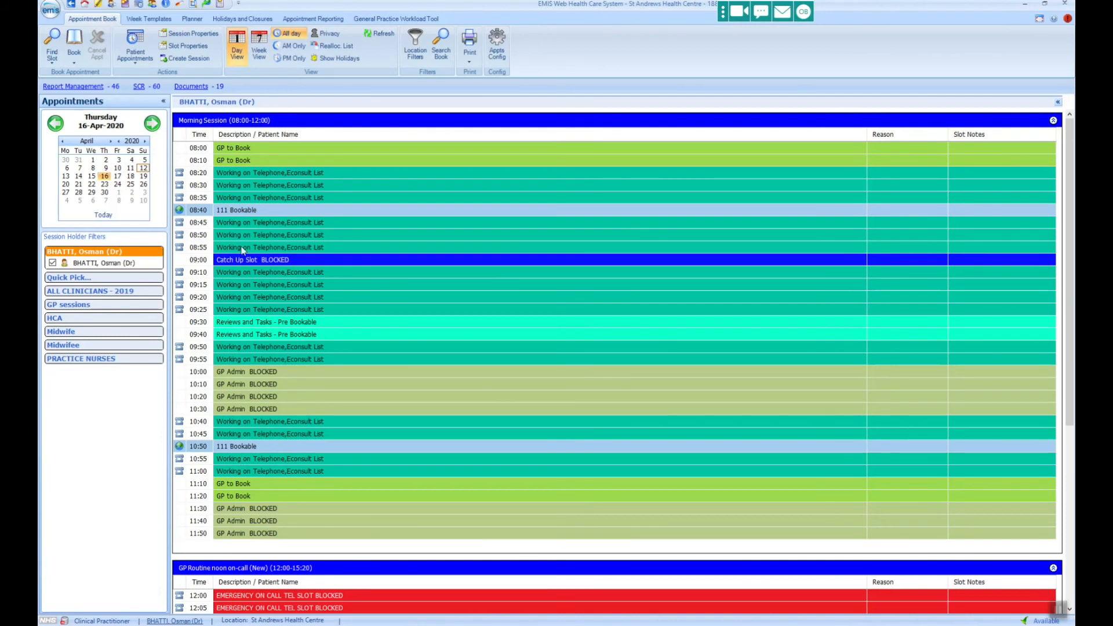
Turn off GP Connect Bookable for both 111 Bookable slots at 08:40 and 10:50.
left_click(229, 420)
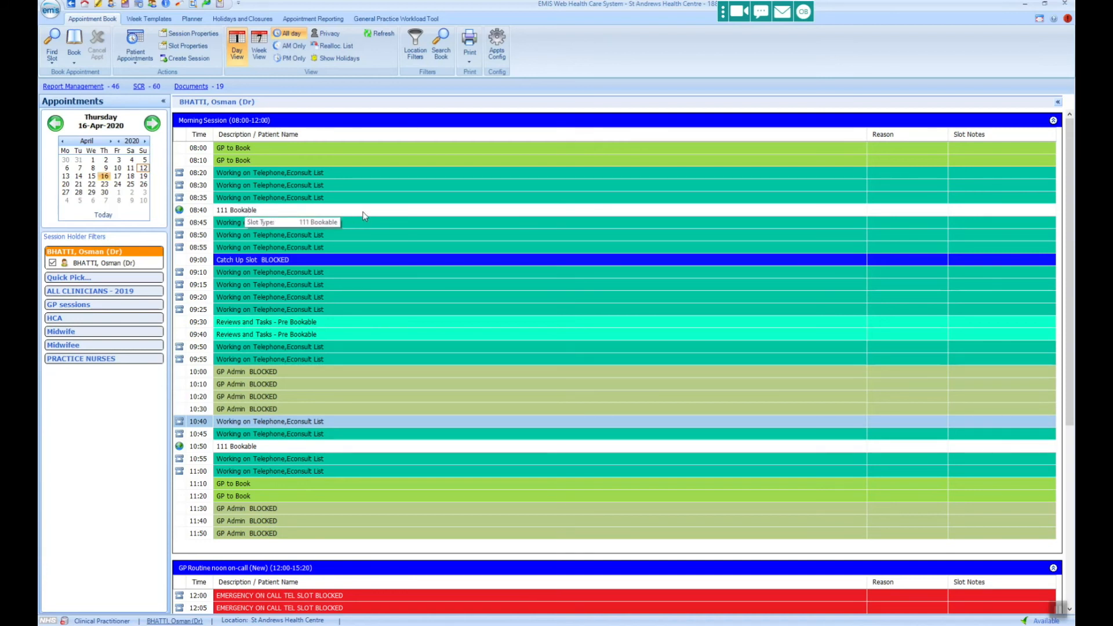
left_click(276, 211)
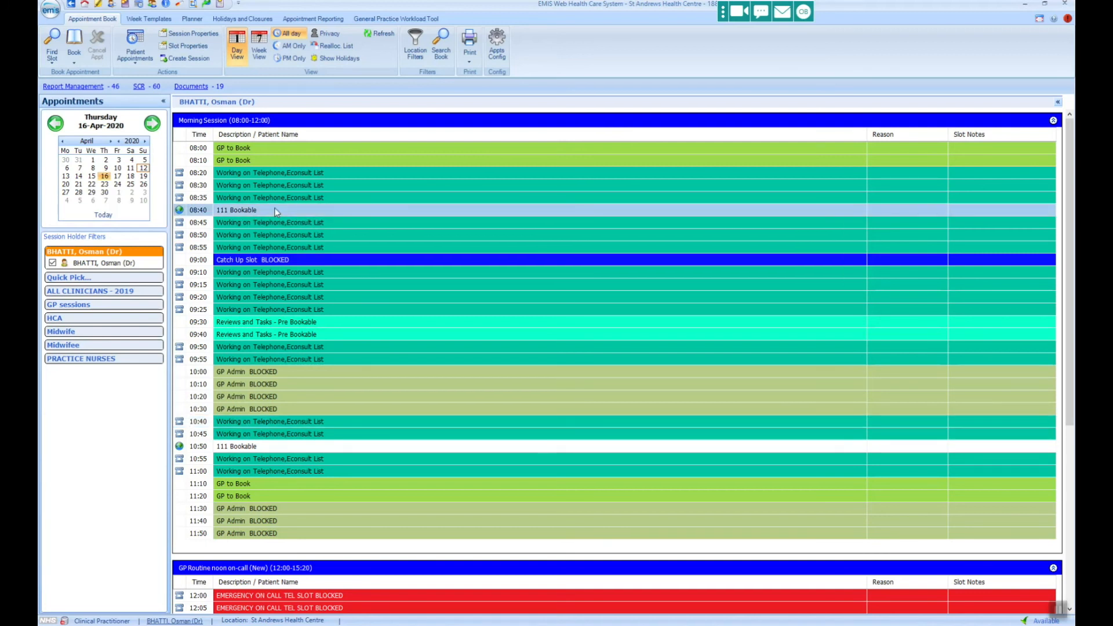
left_click(259, 448)
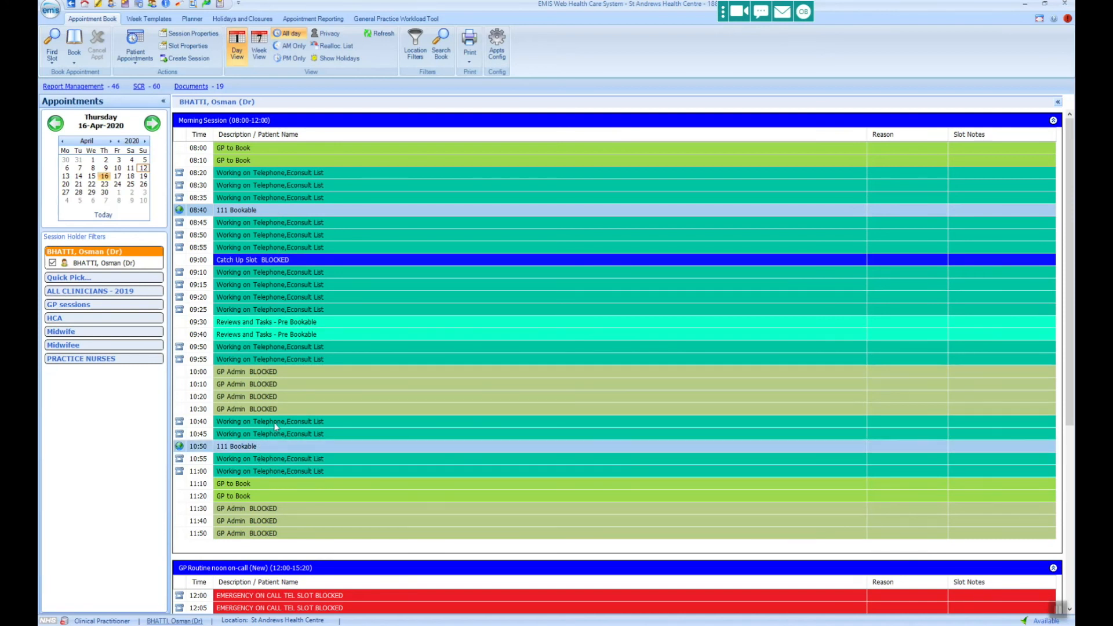
right_click(287, 210)
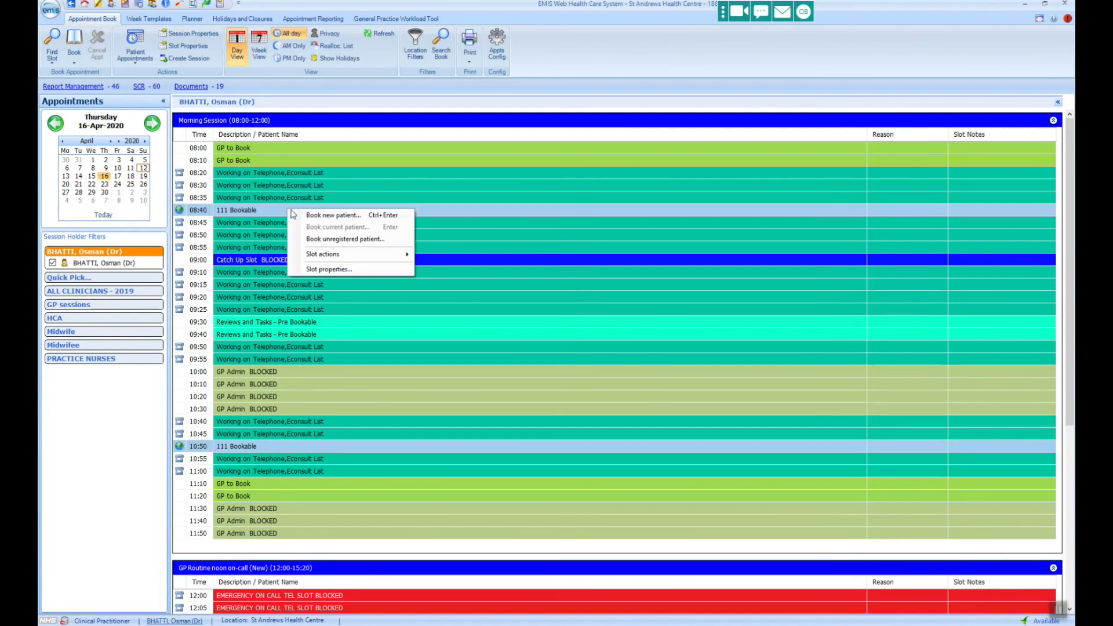
left_click(327, 270)
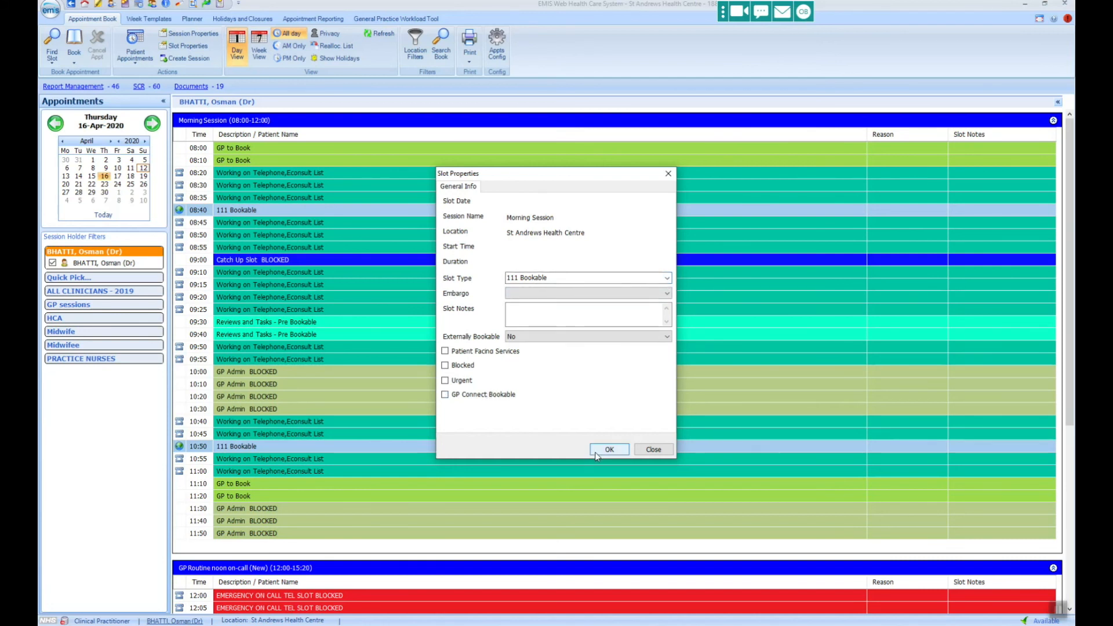
left_click(609, 450)
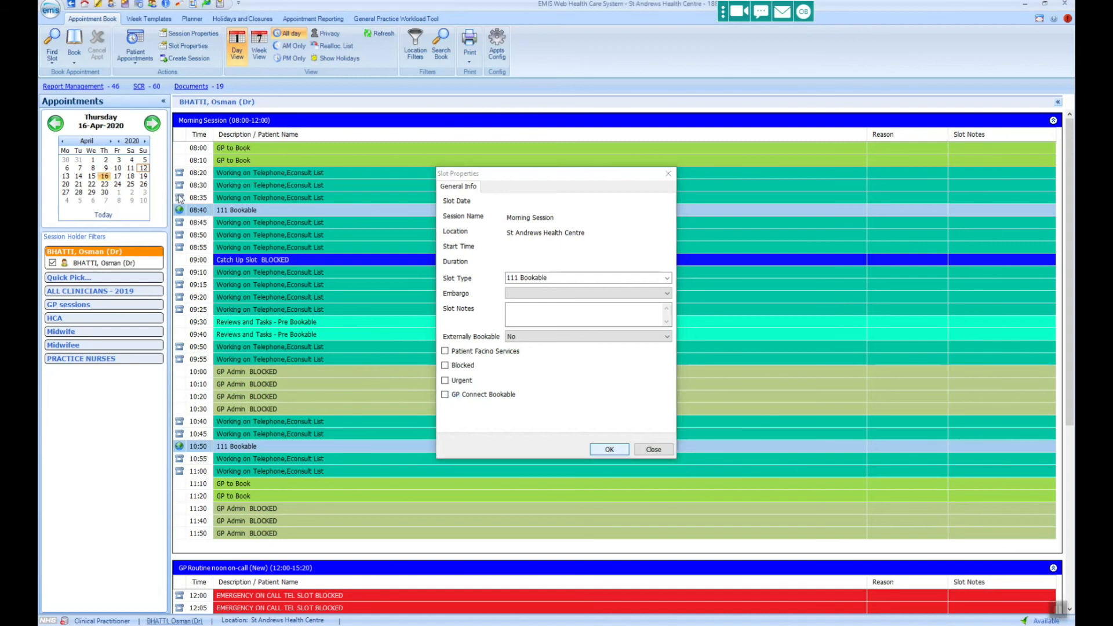
mouse_move(180, 210)
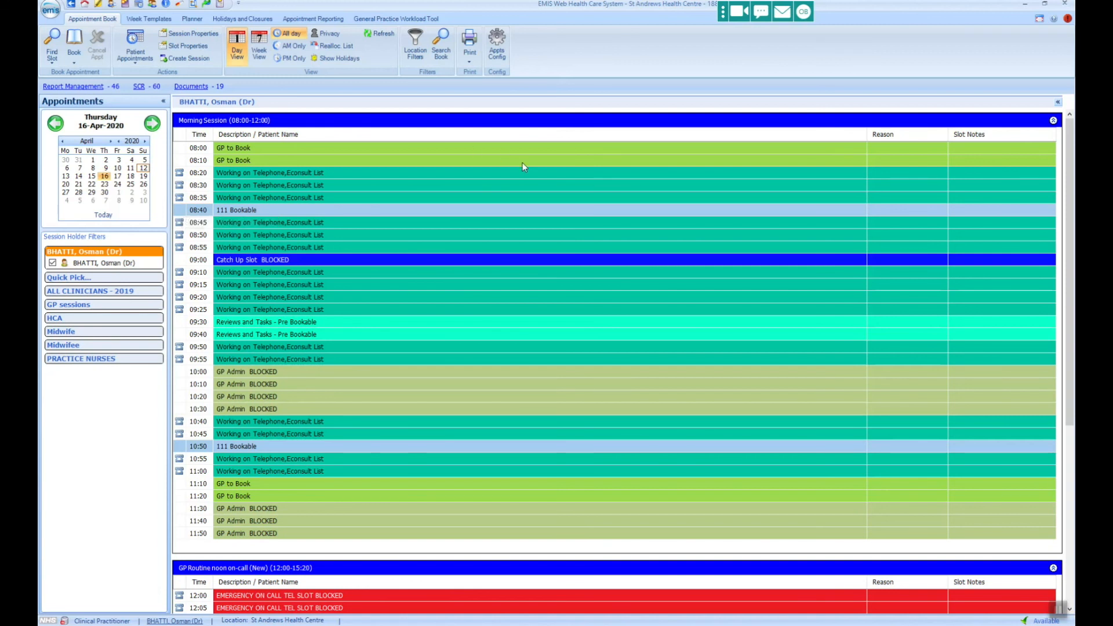
mouse_move(523, 166)
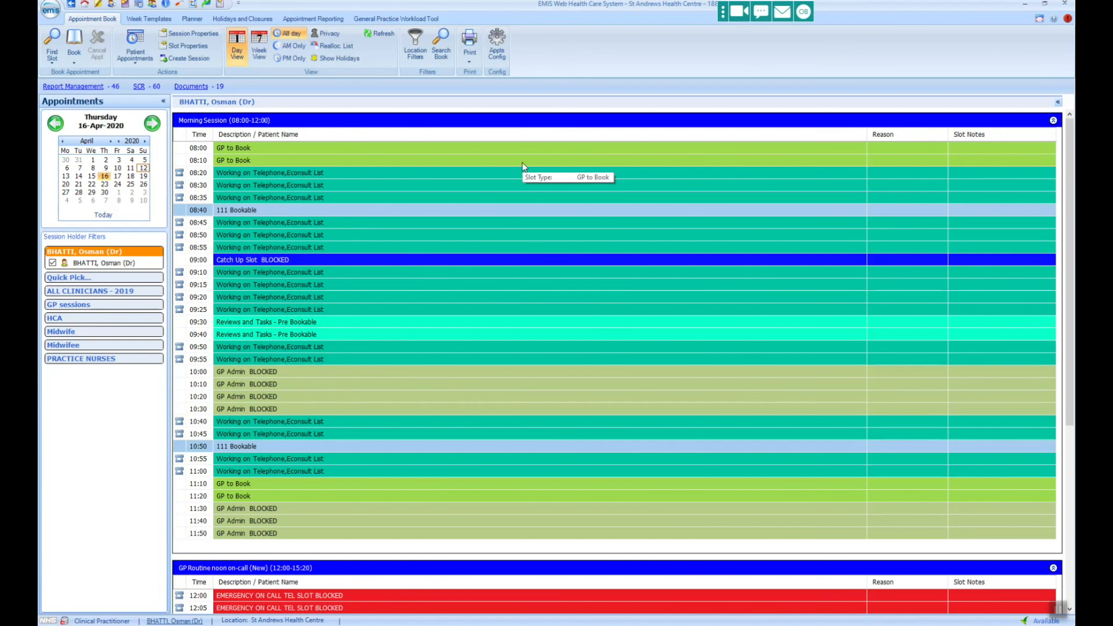